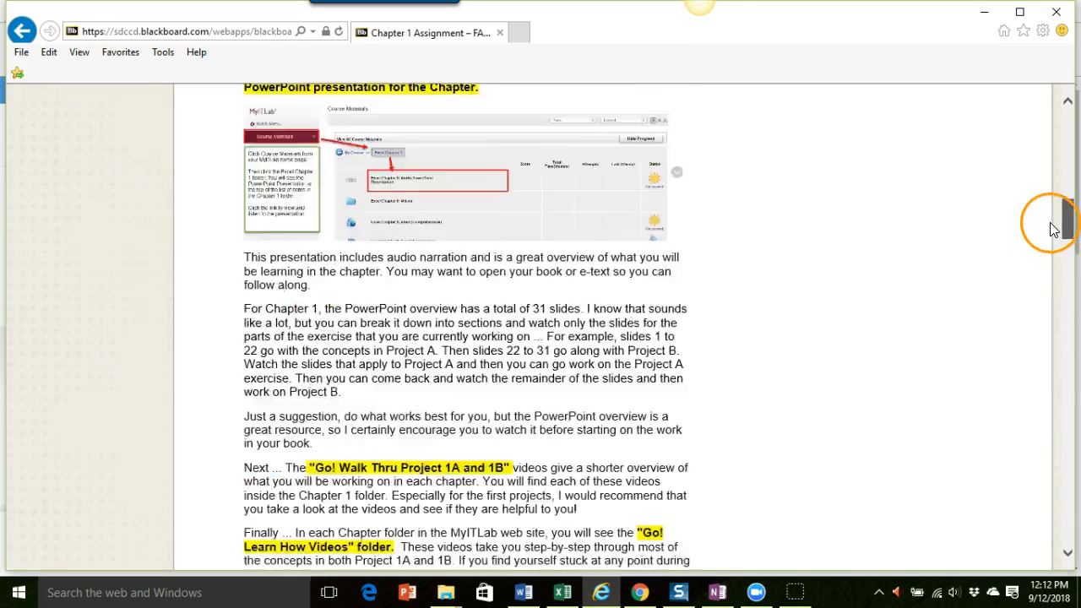
Review the Chapter 1 Assignment page from the chapter objectives to the Project 1A and 1B submission instructions.
scroll(195, 435, up, 2)
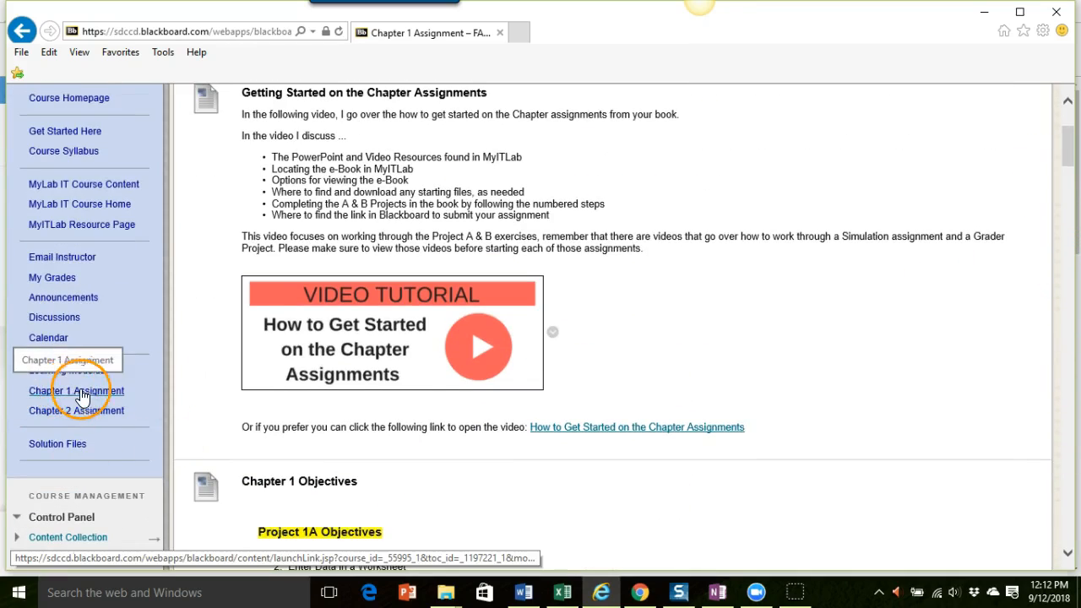
scroll(601, 386, up, 2)
scroll(651, 403, down, 1)
scroll(655, 407, down, 13)
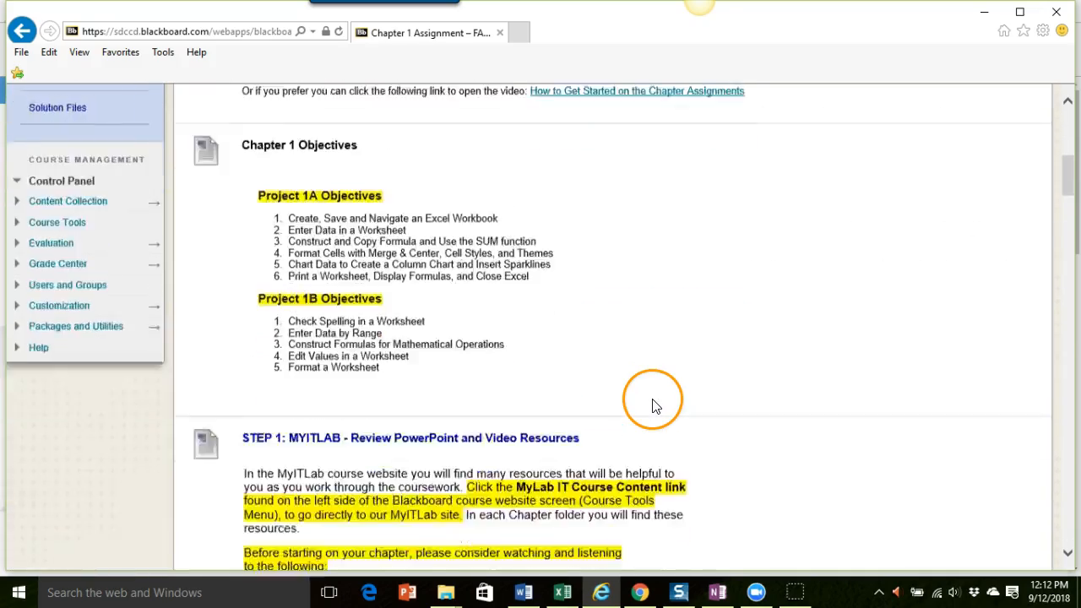
scroll(655, 401, down, 5)
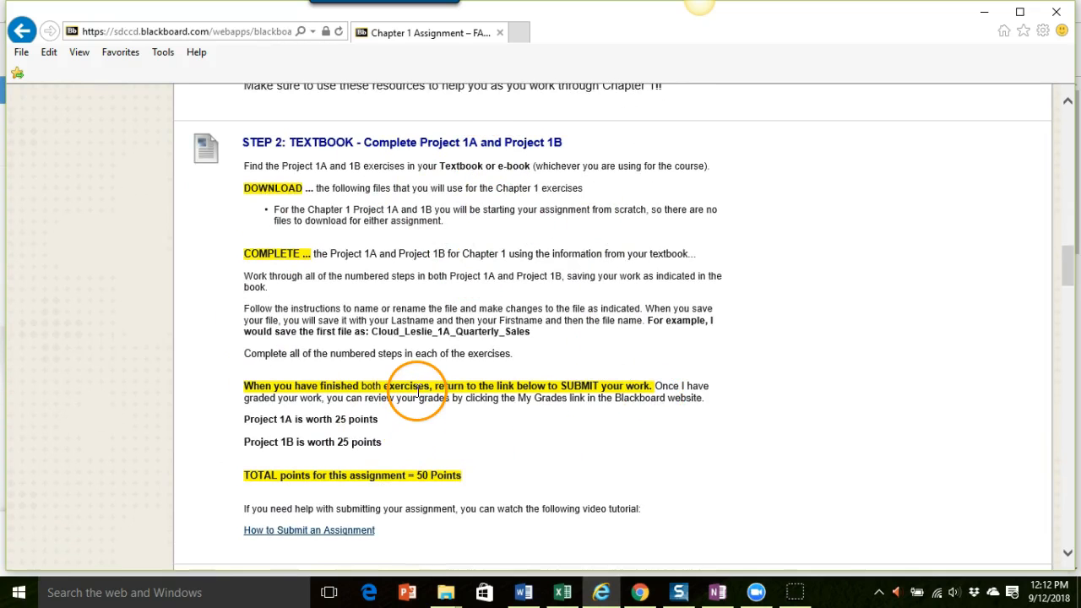
scroll(417, 390, down, 5)
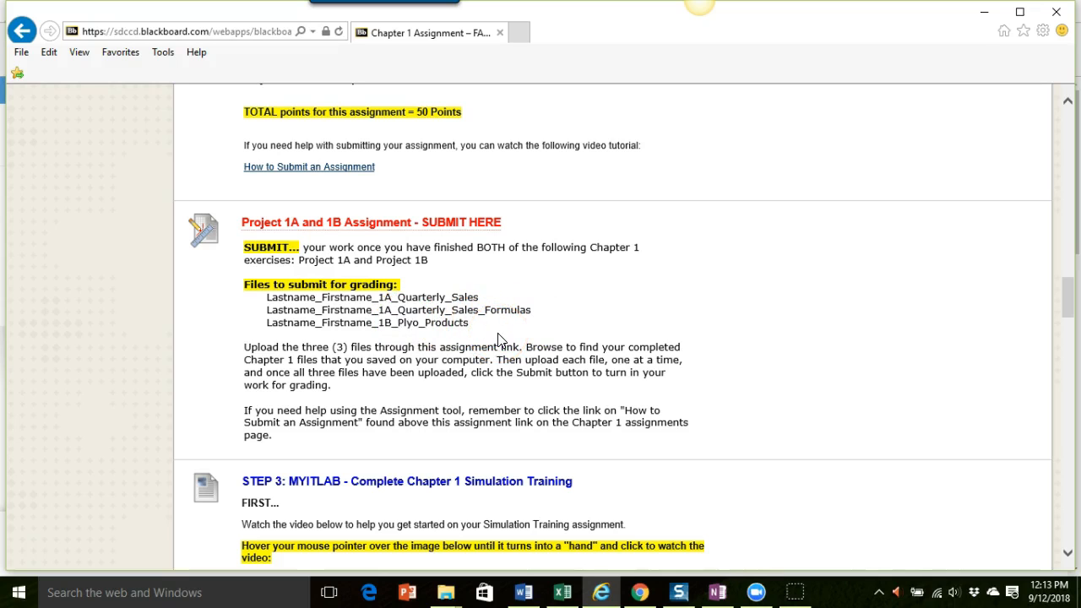
Switch to the 1A_Quarterly_Sales_solution.xlsx workbook in Excel and show the formulas in the worksheet cells.
click(564, 598)
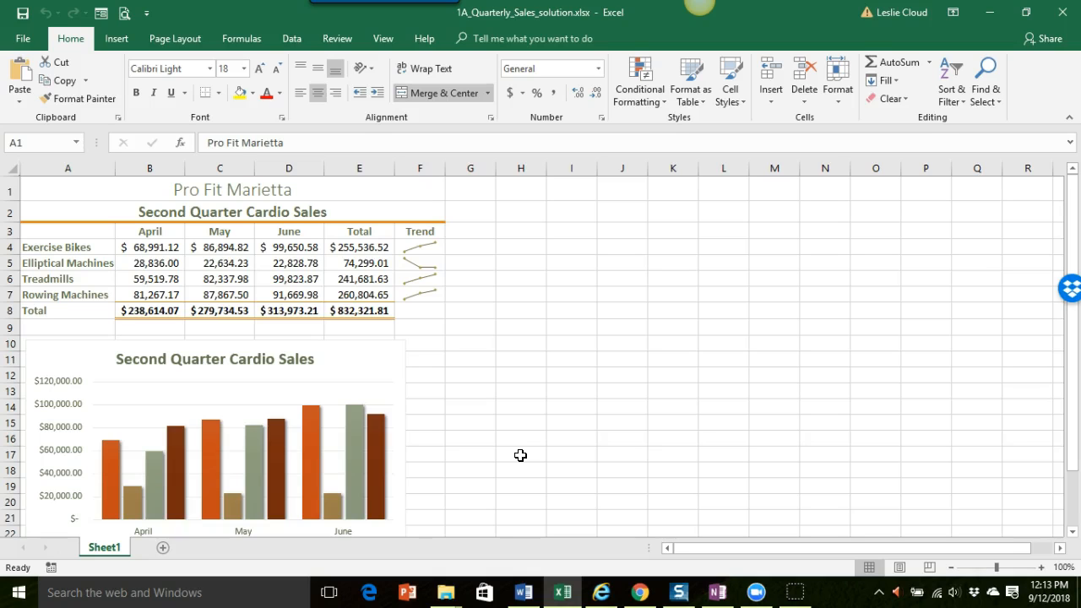
click(162, 312)
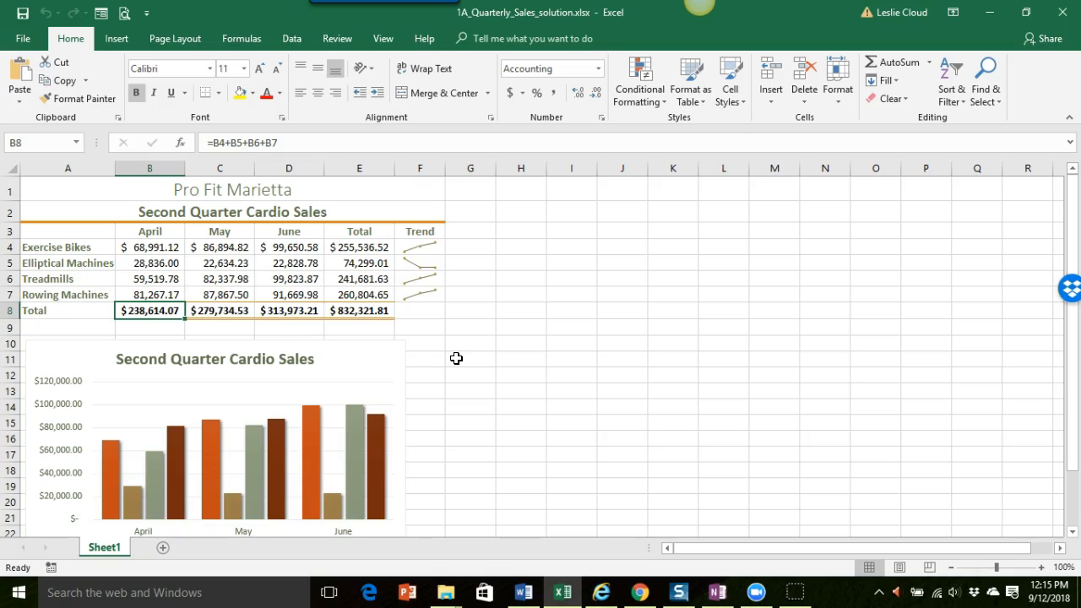
click(243, 39)
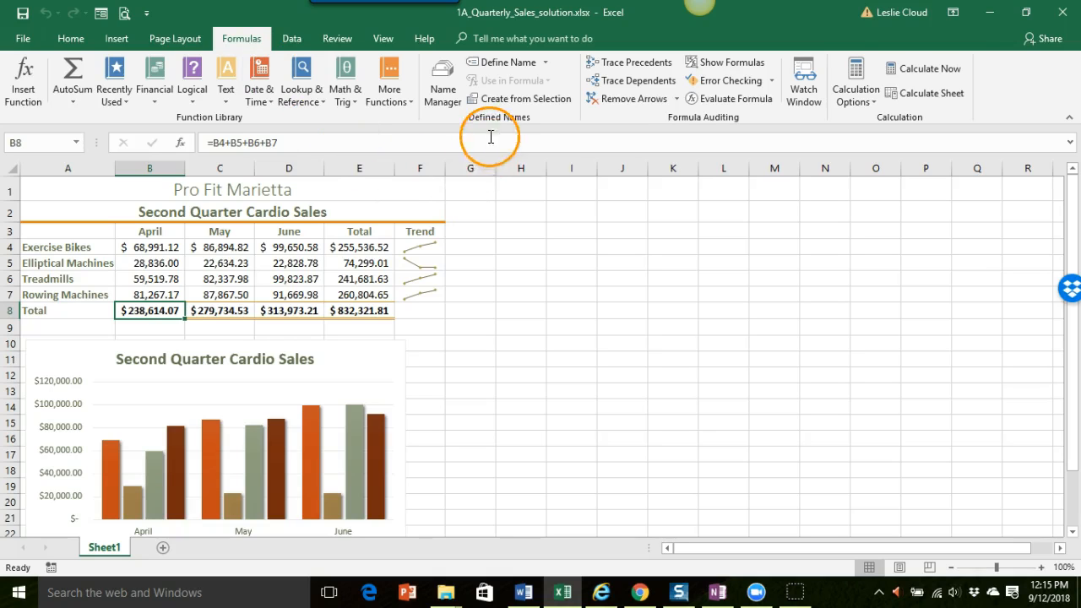
click(724, 66)
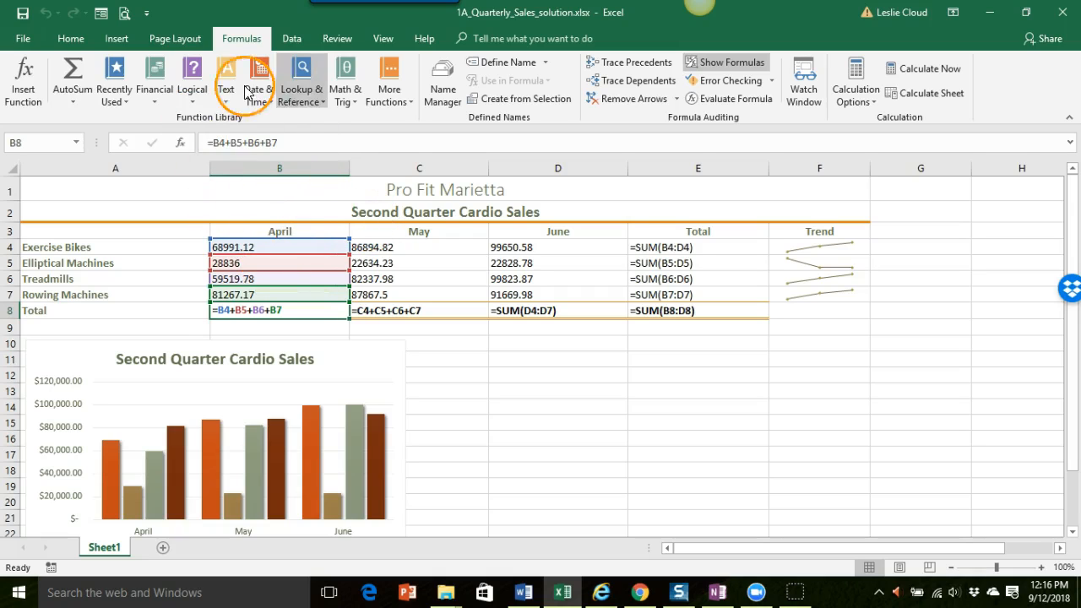
Set the page orientation to landscape and scale the printout's width to 1 page.
click(176, 39)
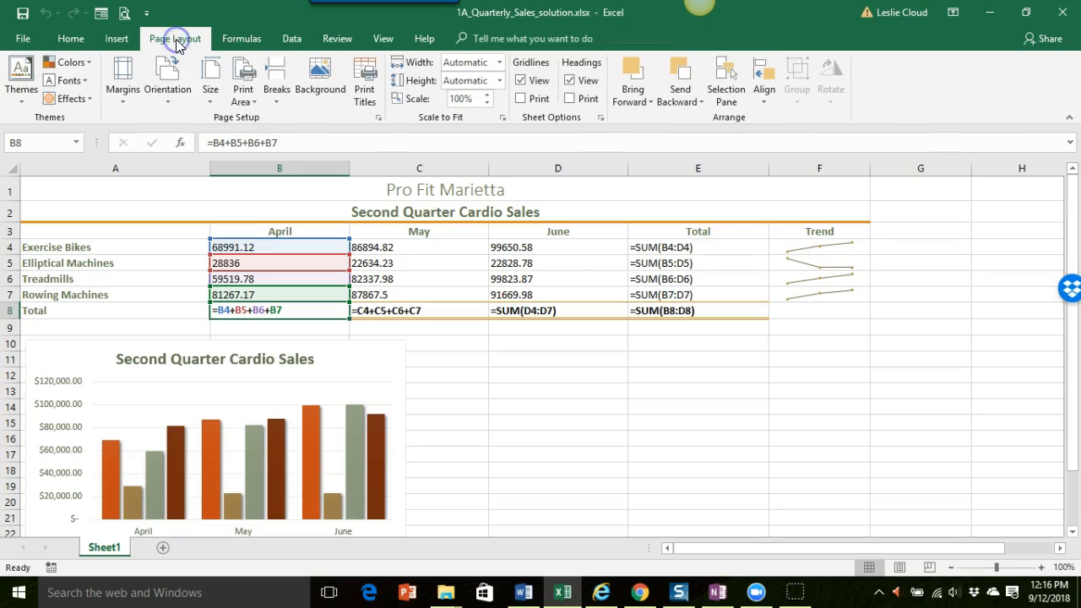
click(169, 94)
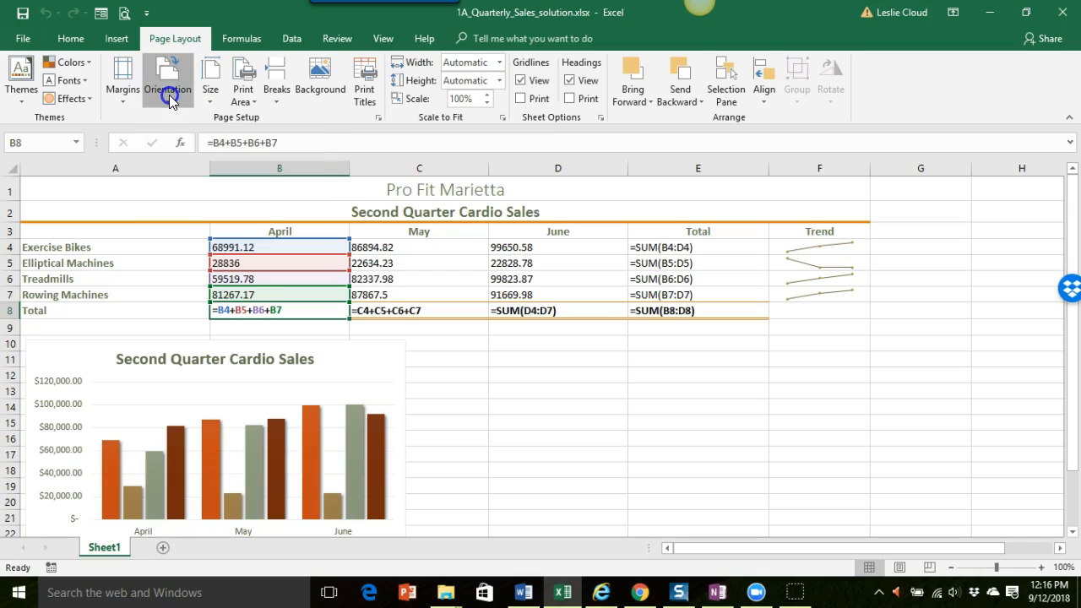
click(176, 162)
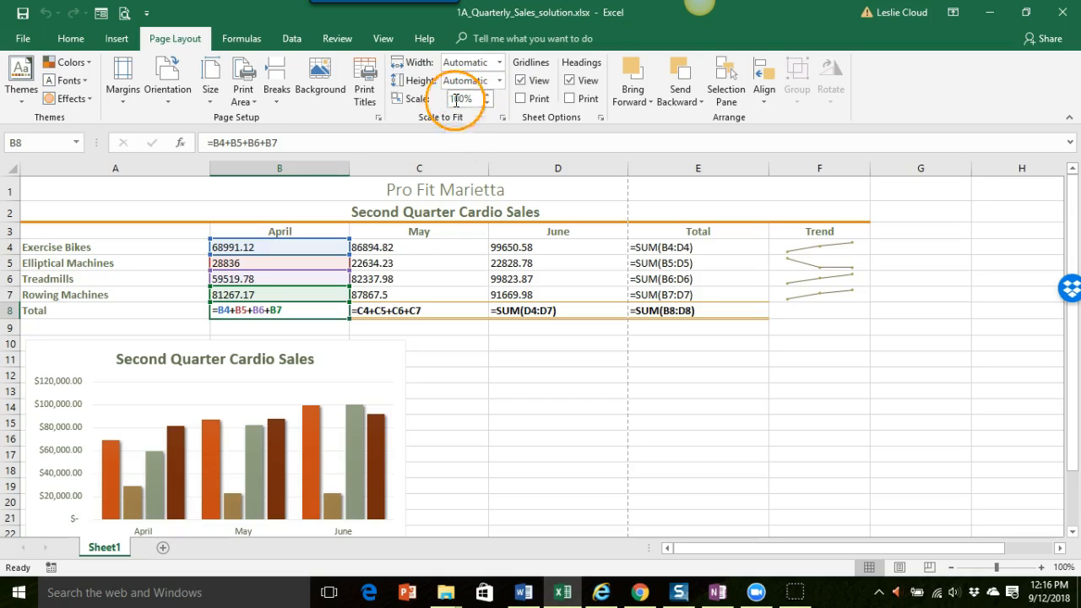
click(500, 62)
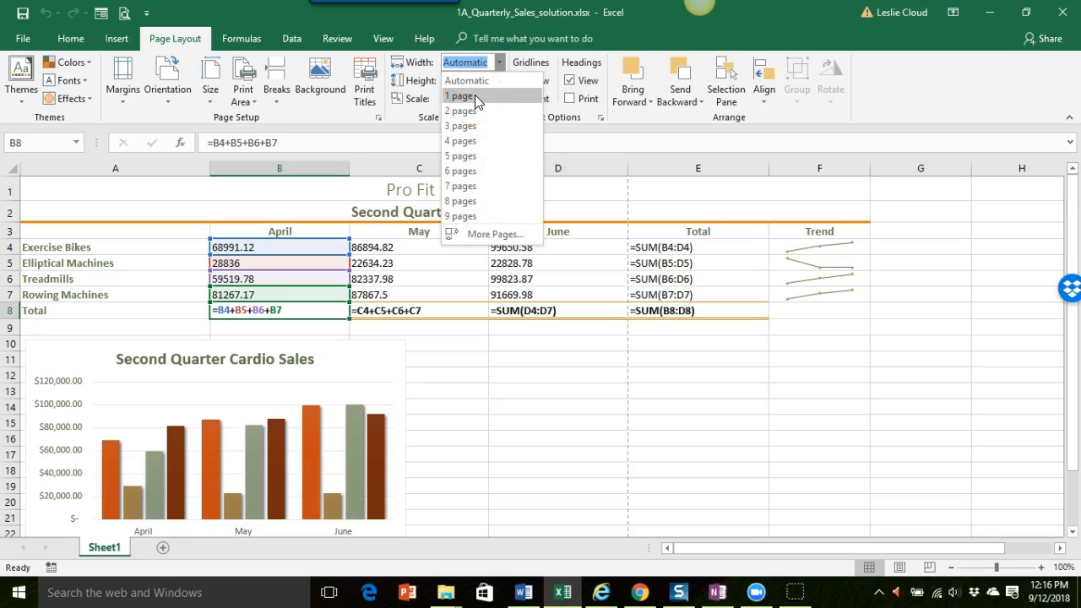
click(474, 94)
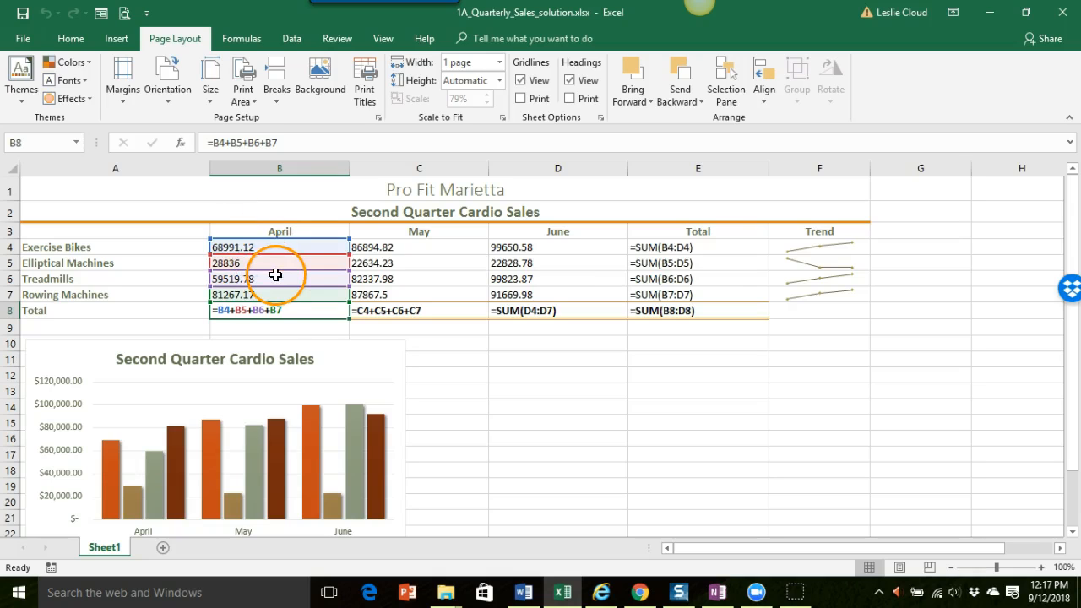
Turn horizontal centering on the page off and back on in the custom margins, and apply the page setup.
click(125, 95)
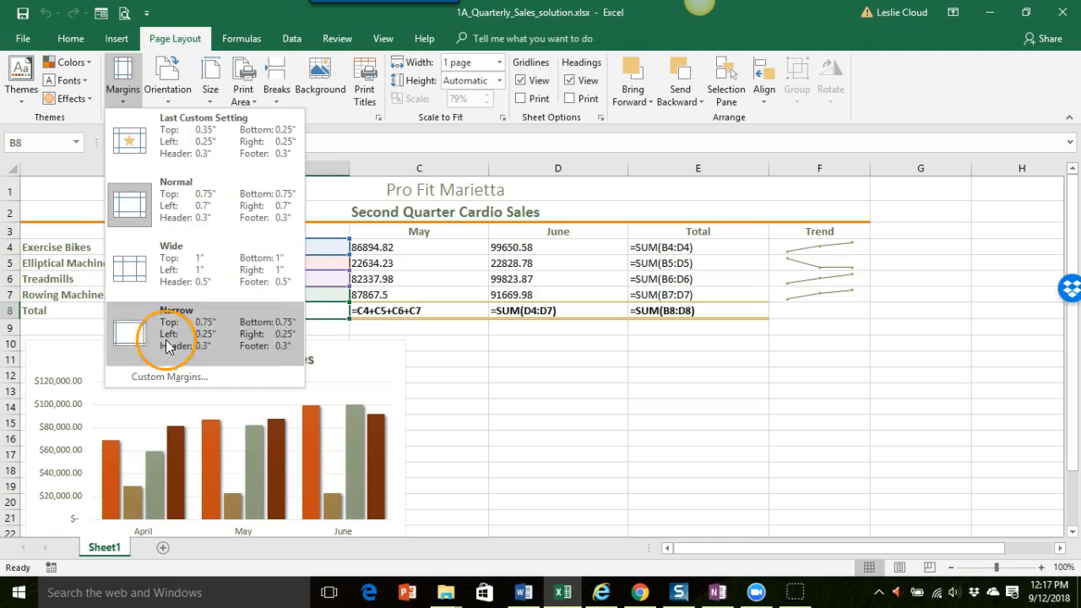
click(179, 378)
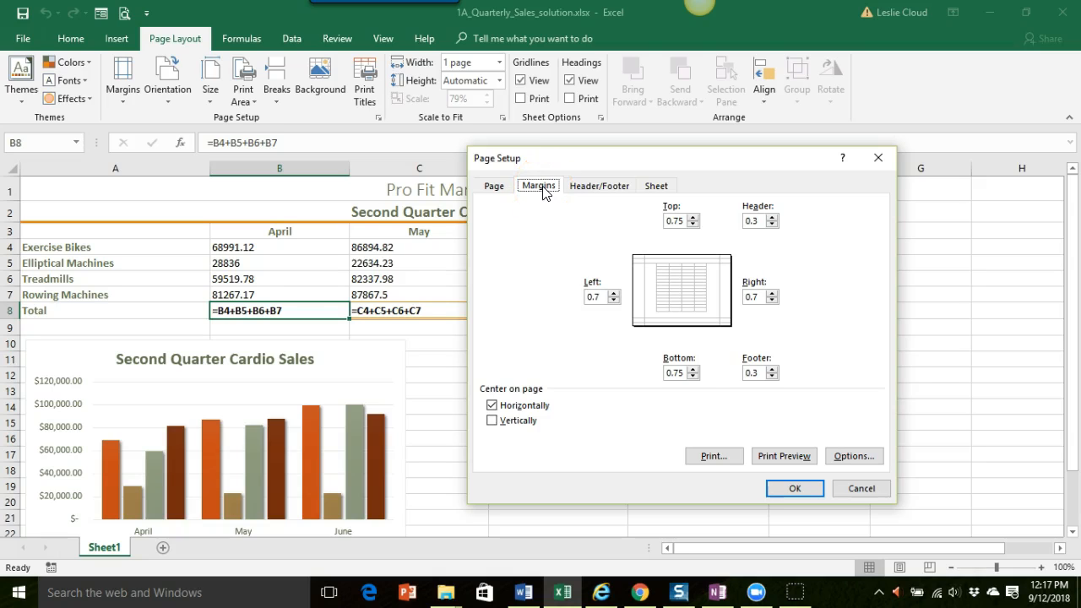
click(493, 406)
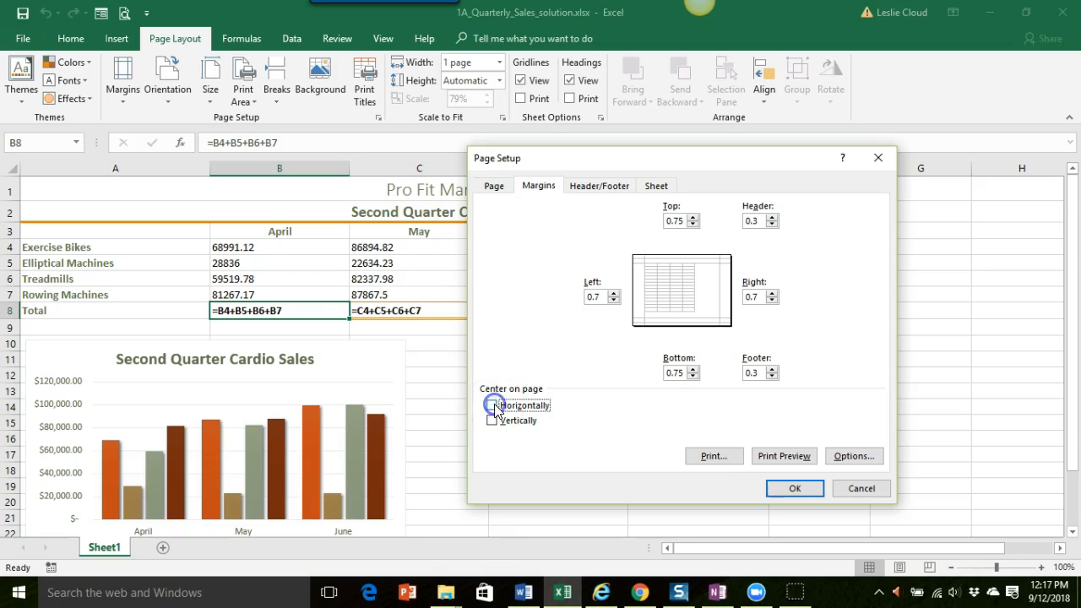
click(493, 407)
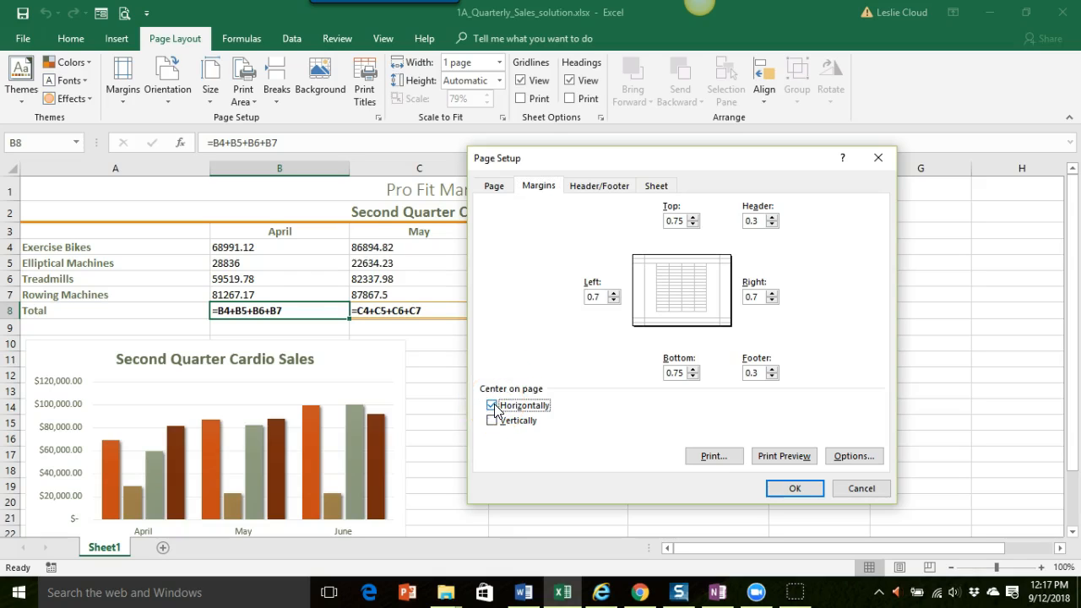
click(790, 488)
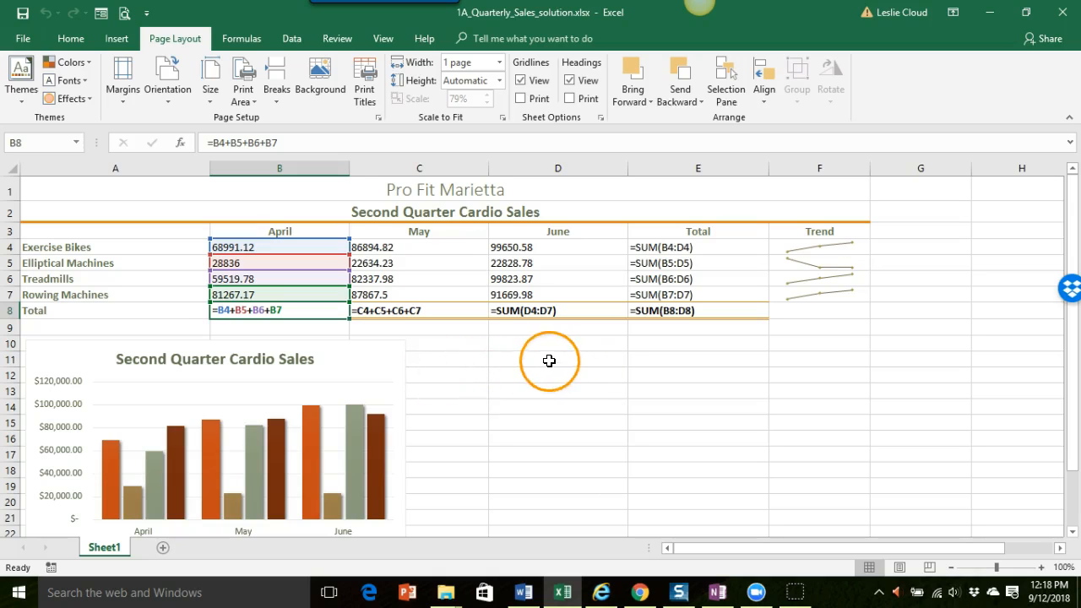
Preview the formulas printout and save the workbook as 1A_Quarterly_Sales_Formulas_solution.xlsx in the e01_solution_files folder.
click(549, 361)
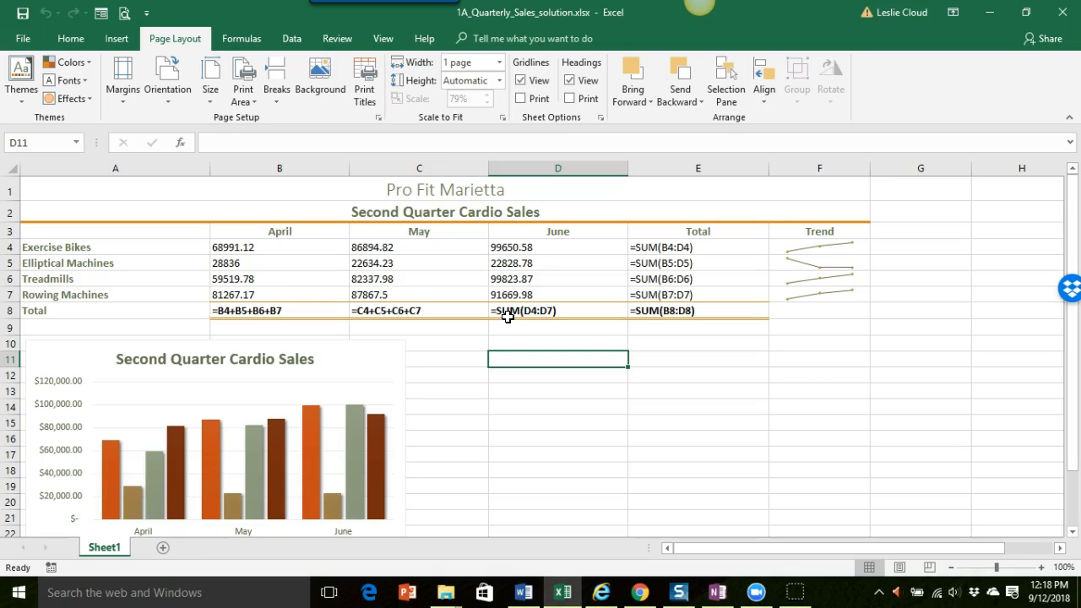
key(ctrl+p)
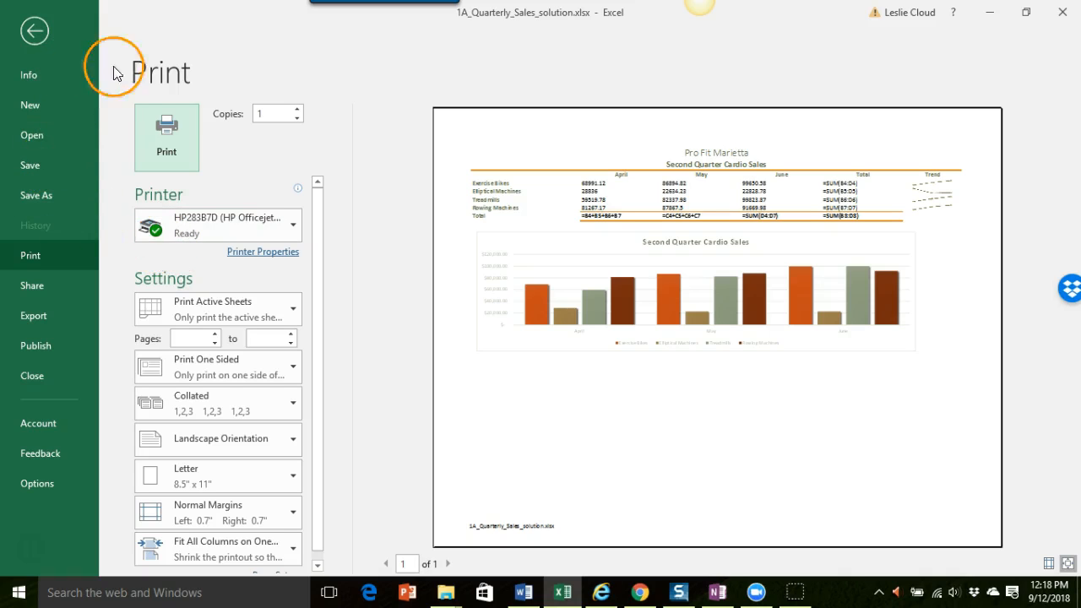
click(42, 196)
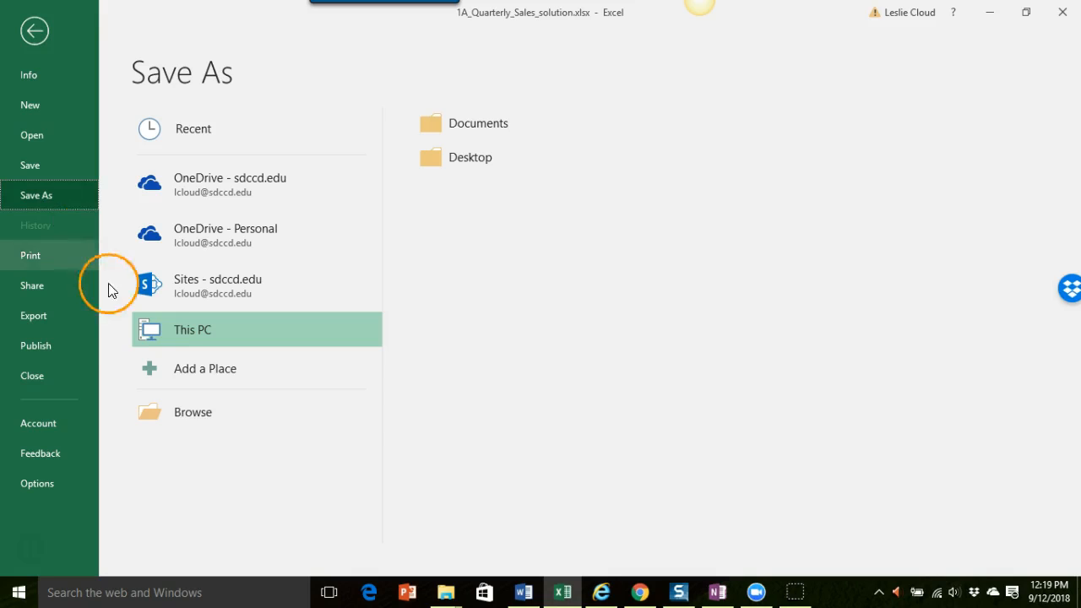
click(203, 414)
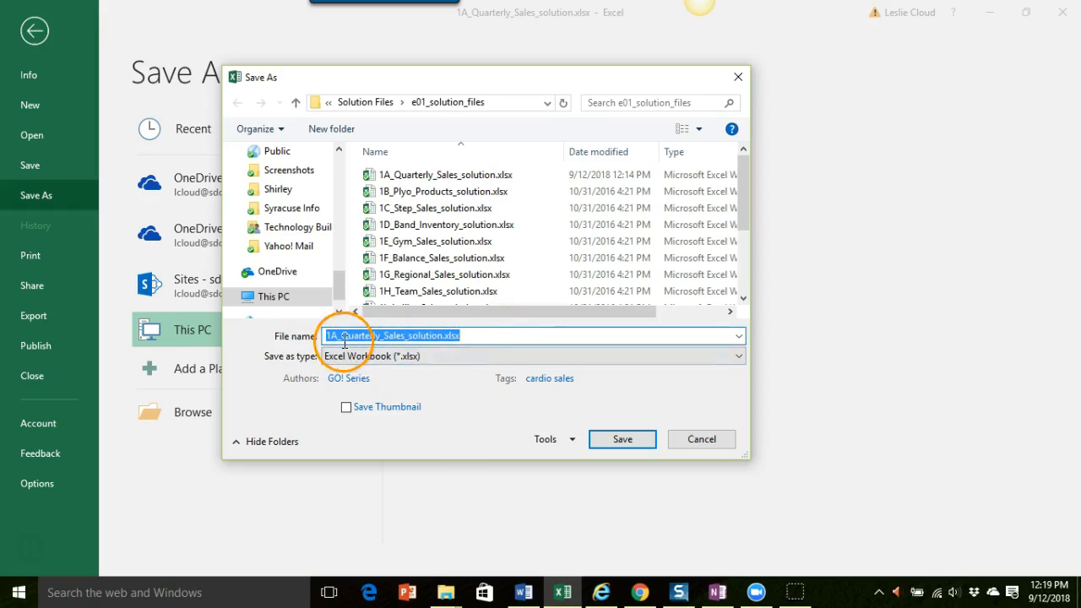
click(410, 335)
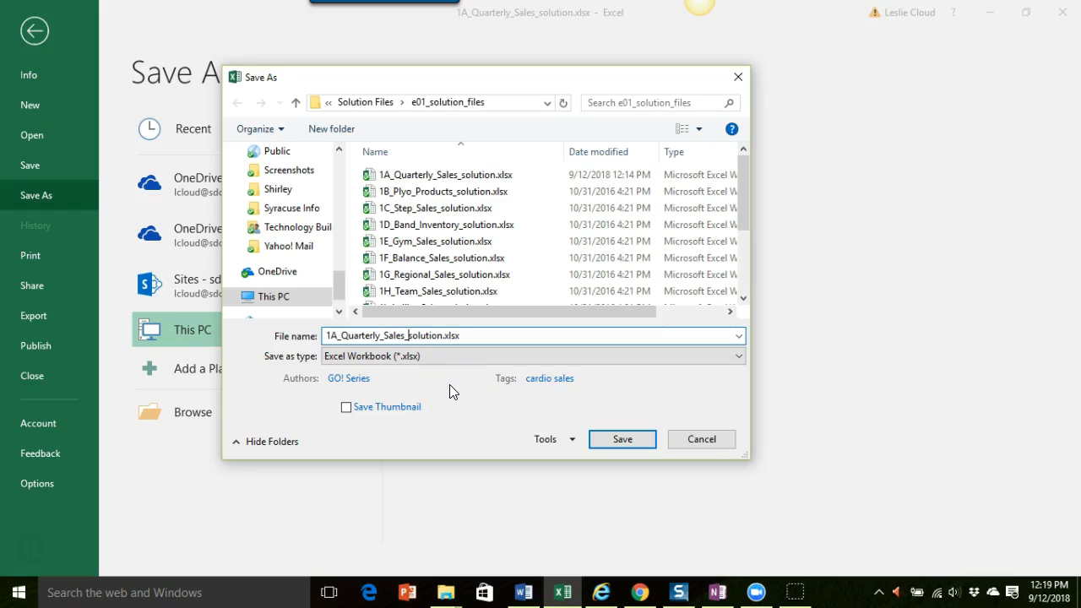
text(Formulas_)
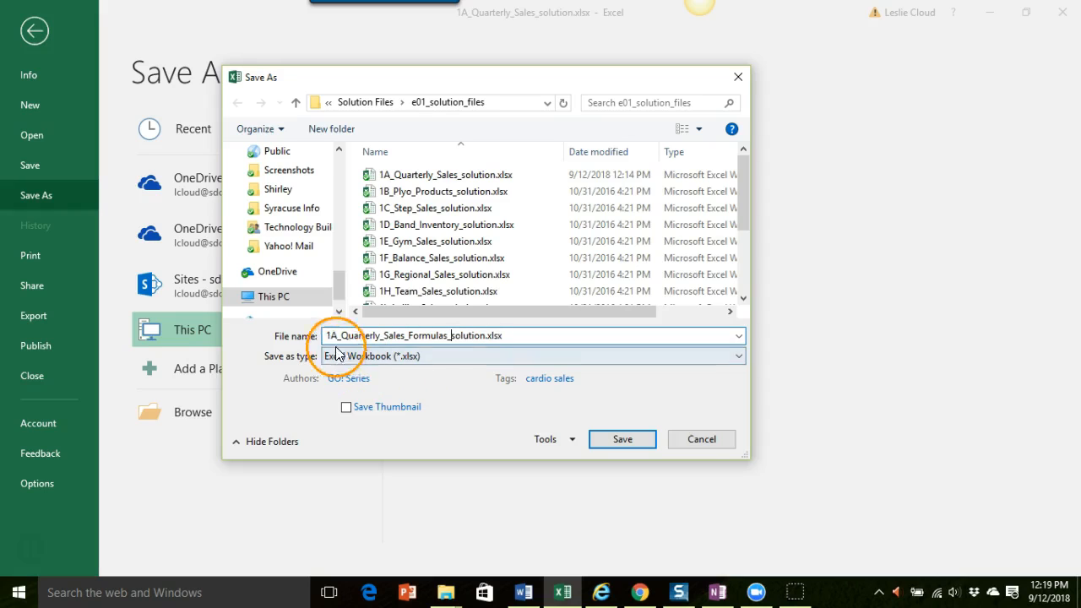
click(328, 335)
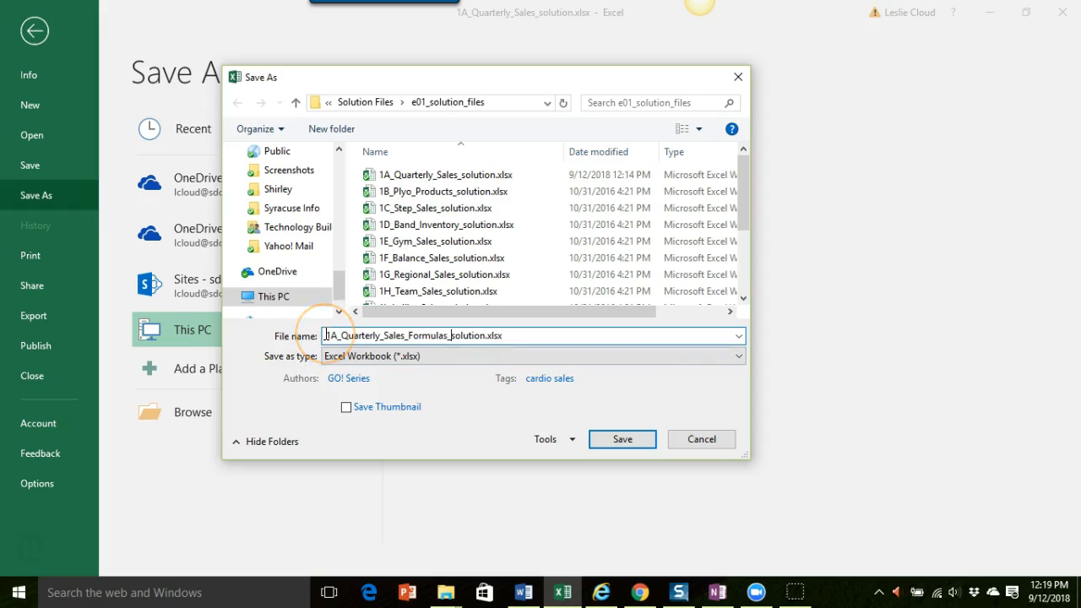
click(449, 336)
click(393, 336)
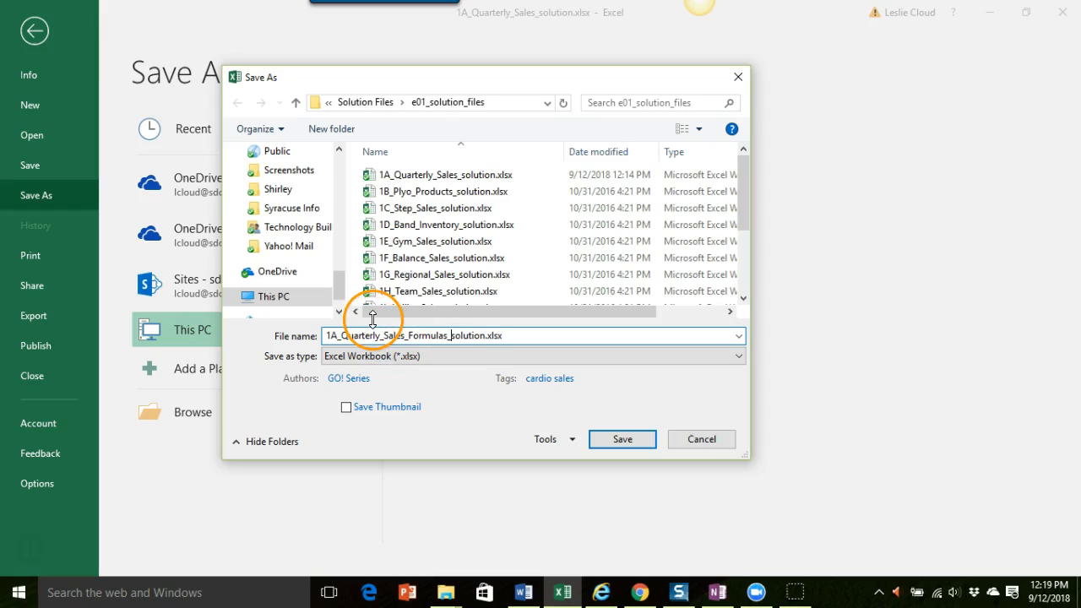
click(622, 437)
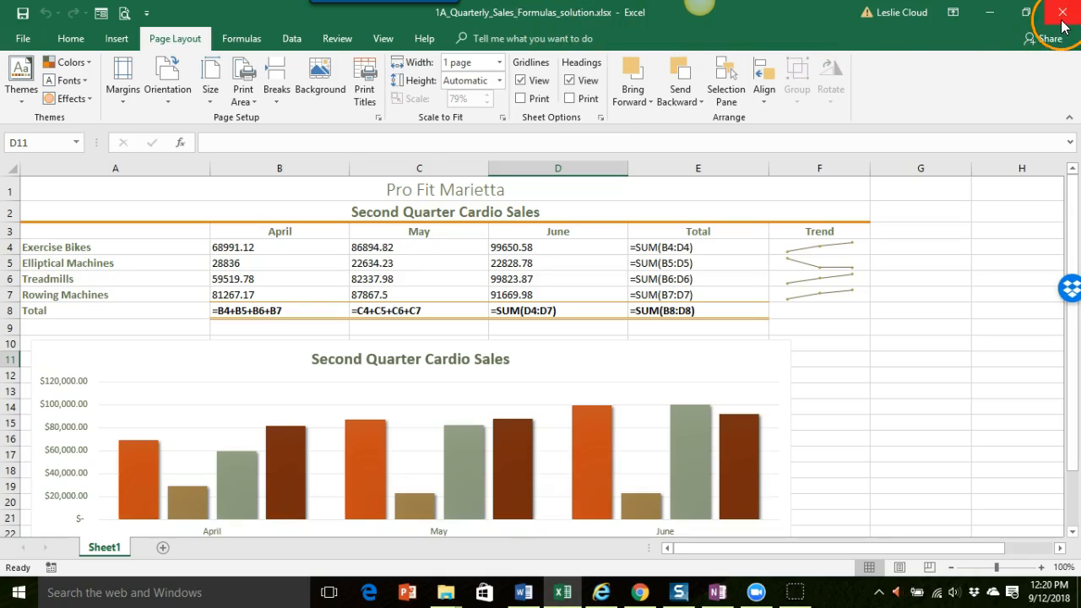
Close the workbook and reopen 1A_Quarterly_Sales_Formulas_solution.xlsx from the recent workbooks.
key(ctrl+w)
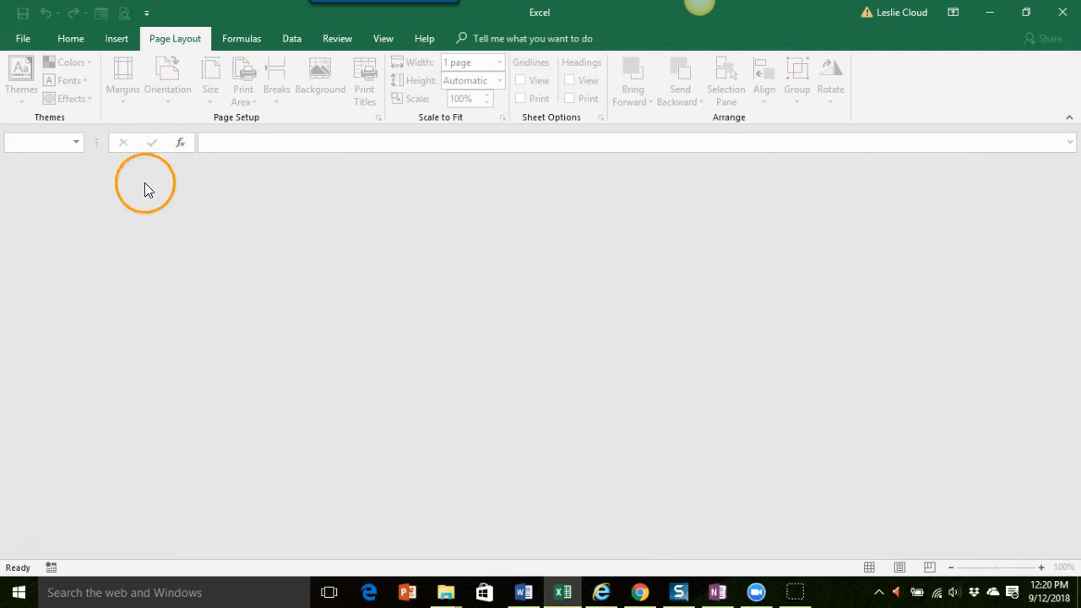
click(25, 39)
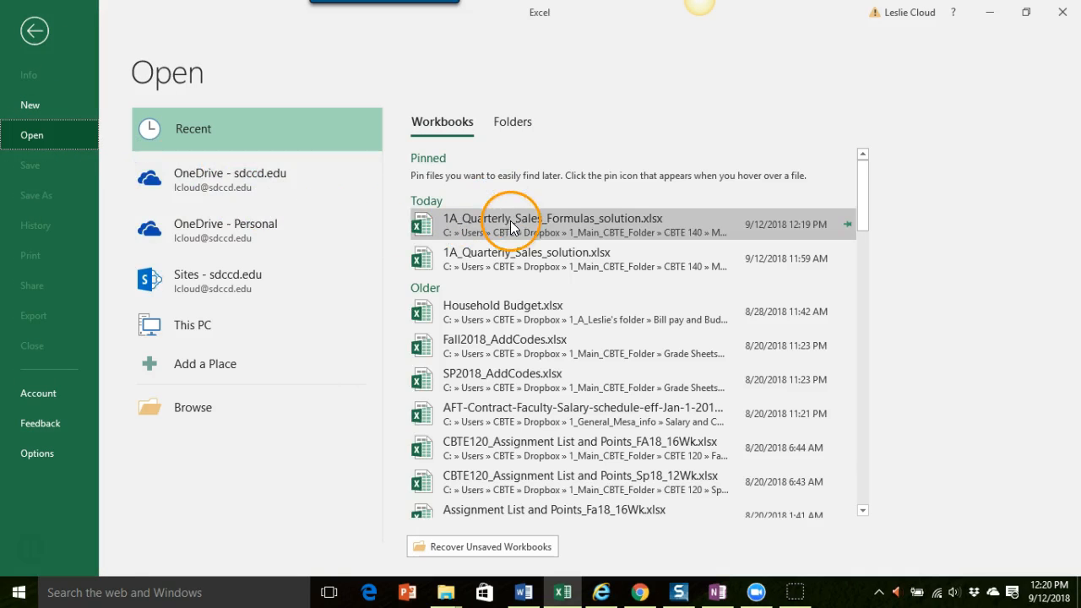
click(511, 225)
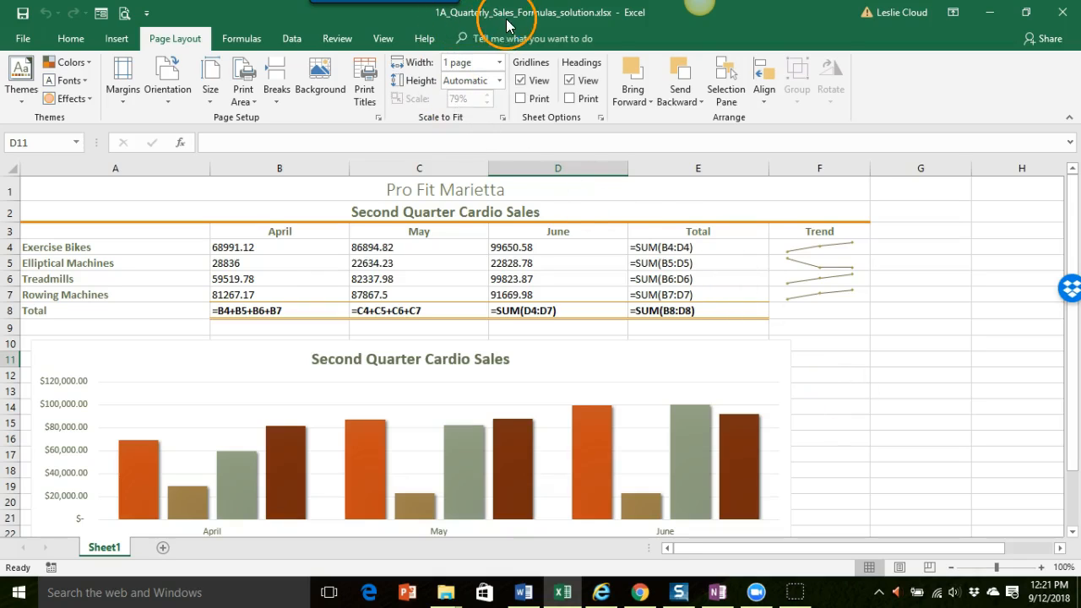
Switch to Blackboard in Internet Explorer, open the Project 1A and 1B Assignment - SUBMIT HERE link and review the files to submit.
click(602, 594)
click(424, 225)
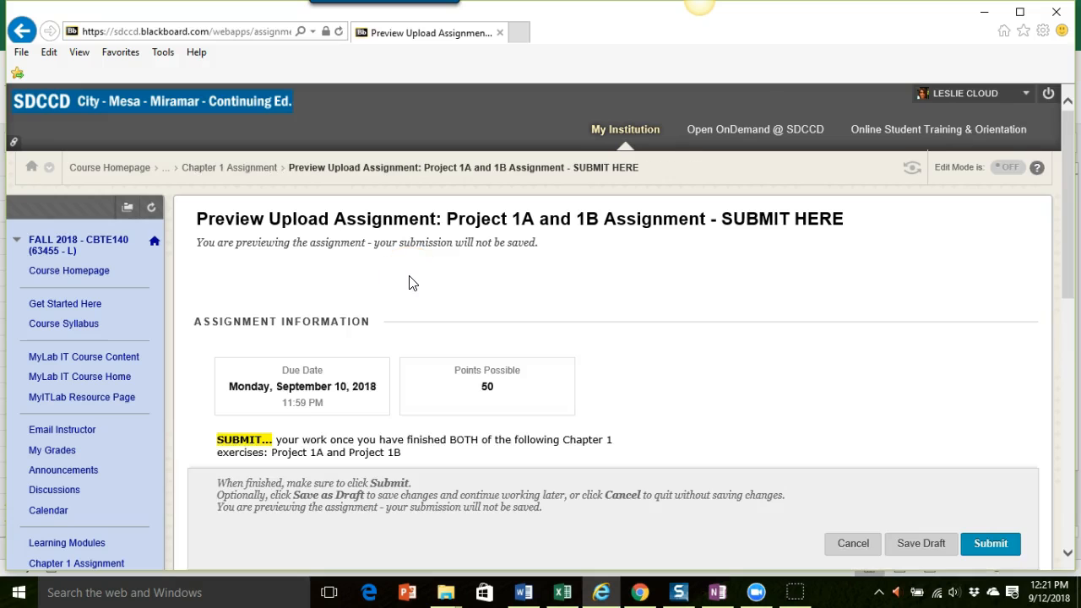
scroll(498, 258, down, 2)
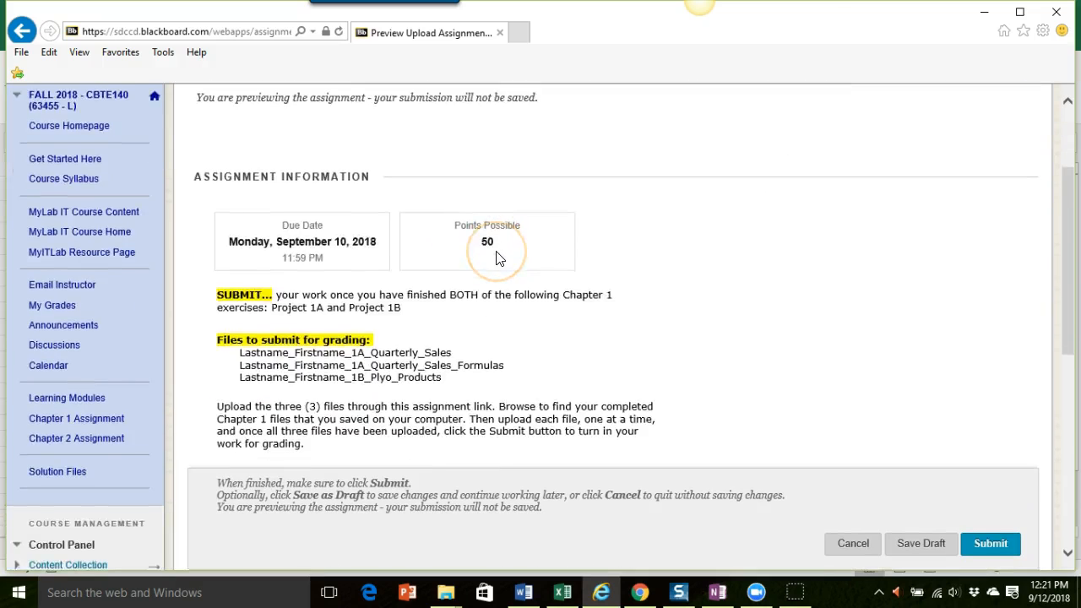
scroll(498, 253, down, 4)
scroll(497, 250, up, 2)
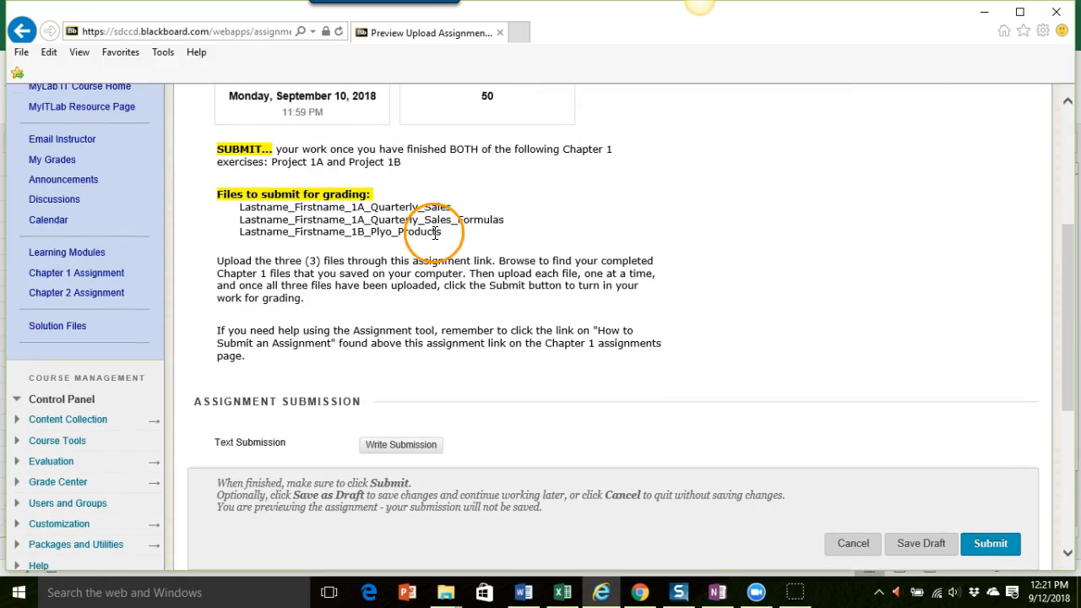